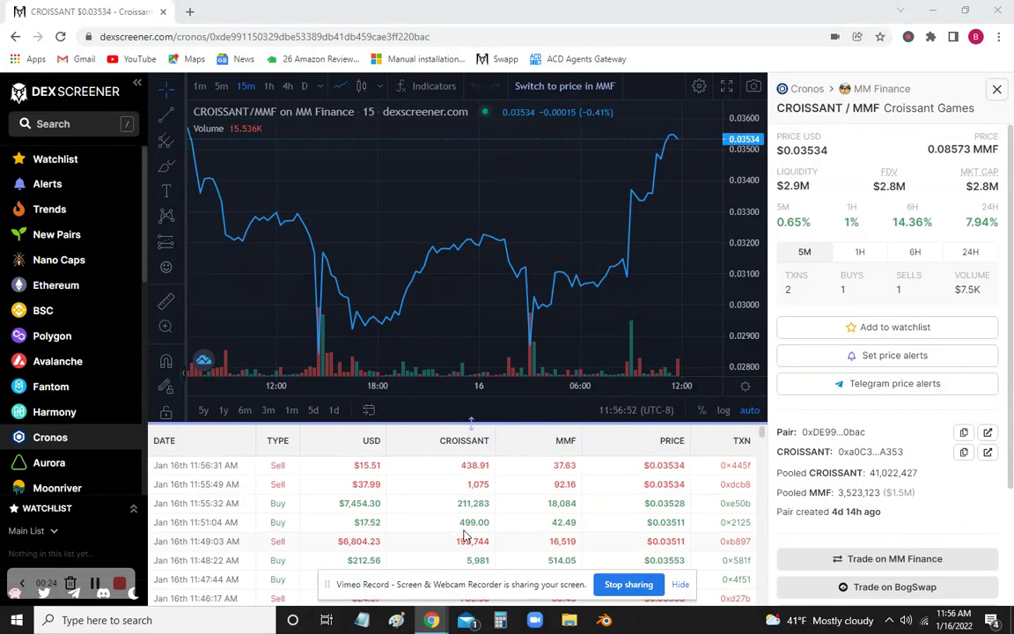
{"action": "scroll", "coordinate": [464, 528], "scroll_direction": "down", "scroll_amount": 2}
{"action": "scroll", "coordinate": [458, 514], "scroll_direction": "up", "scroll_amount": 2}
{"action": "scroll", "coordinate": [411, 493], "scroll_direction": "down", "scroll_amount": 10}
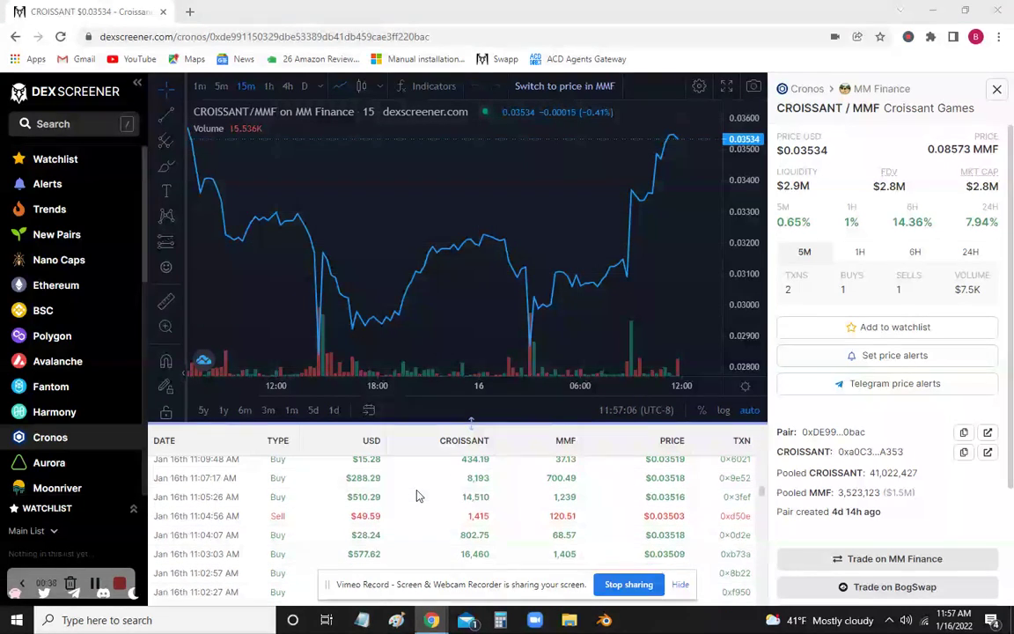
{"action": "scroll", "coordinate": [418, 496], "scroll_direction": "down", "scroll_amount": 2}
{"action": "scroll", "coordinate": [418, 493], "scroll_direction": "up", "scroll_amount": 12}
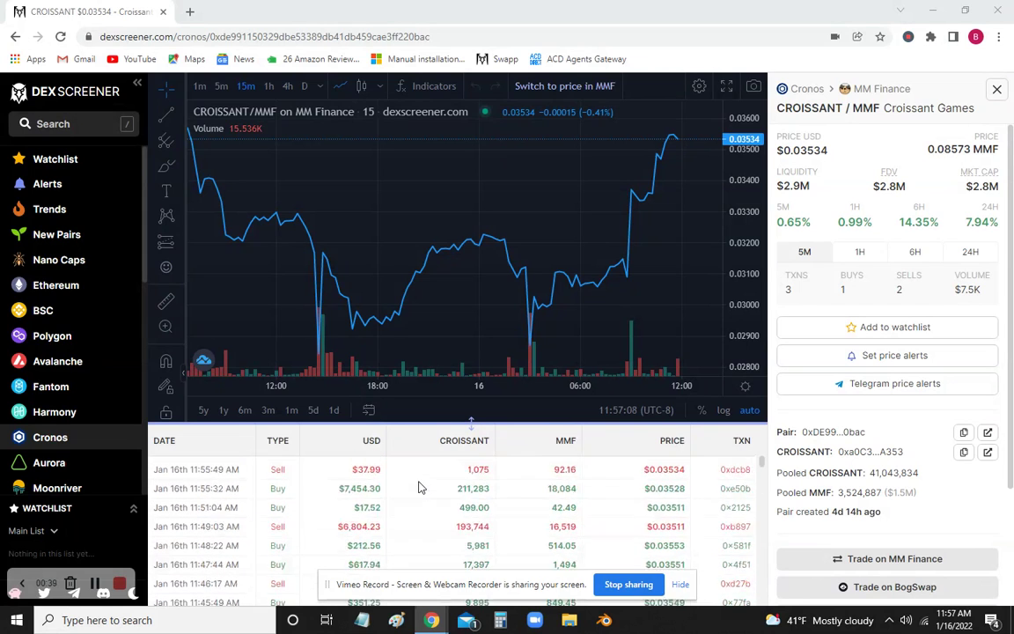